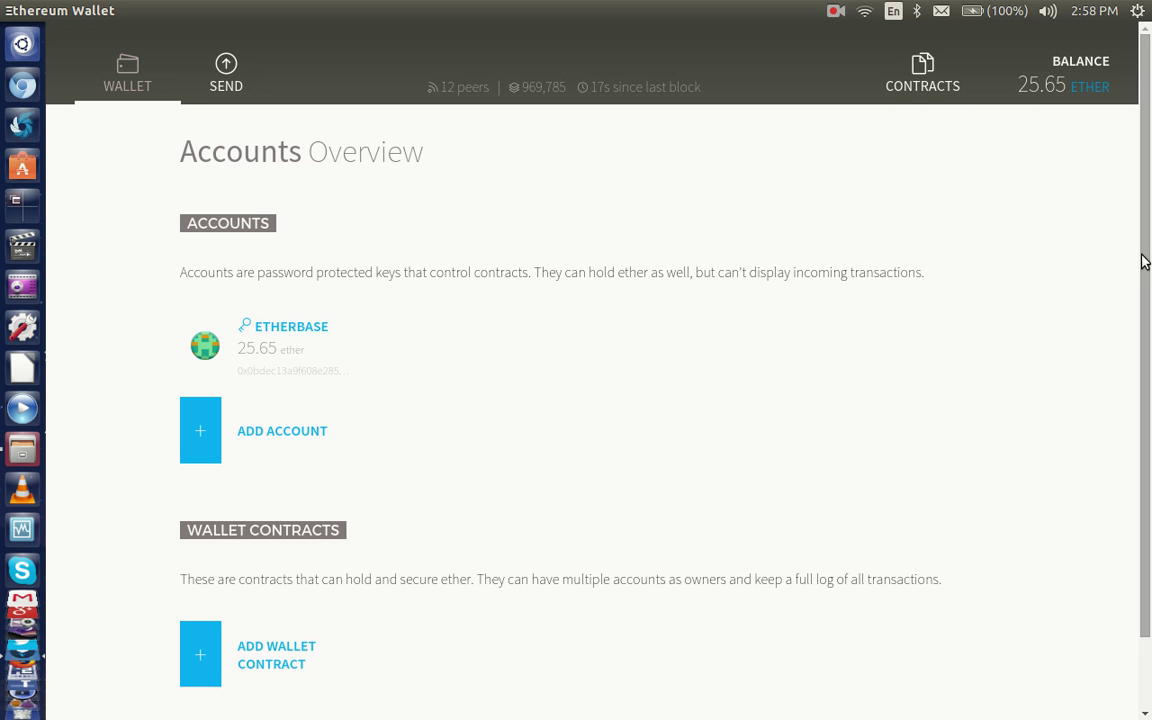
Open the prompt for creating a new account from the accounts overview and close it without entering a password.
left_click_drag(1147, 265, 1149, 367)
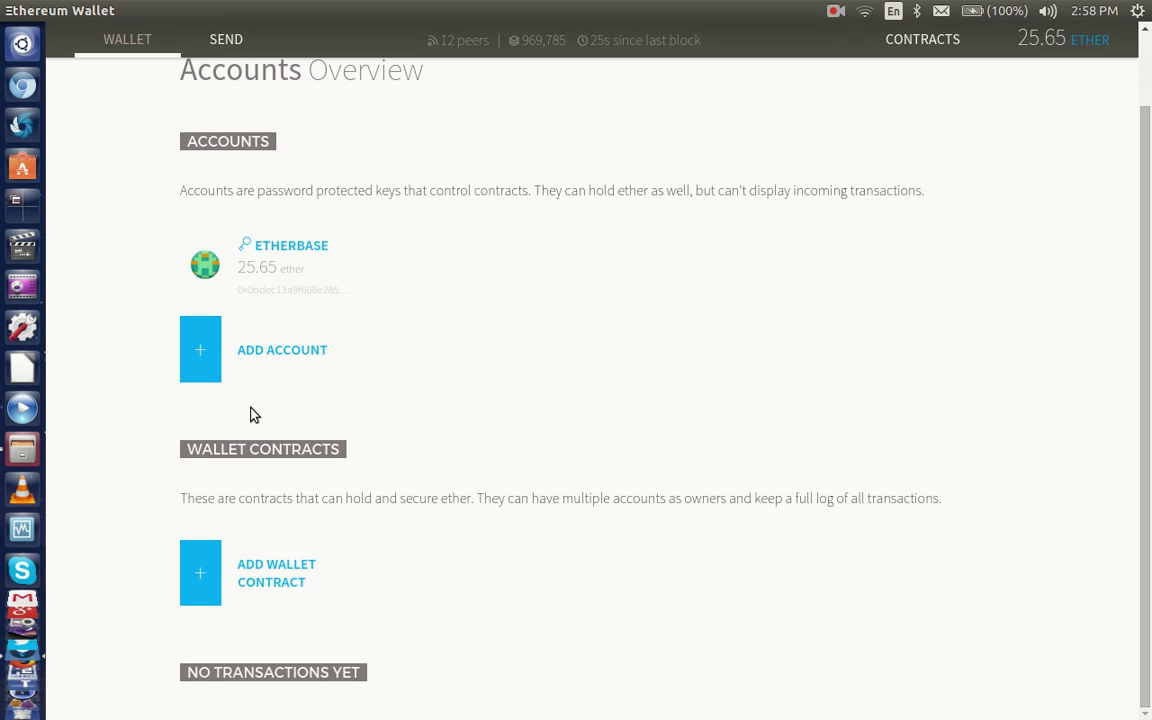
left_click(205, 347)
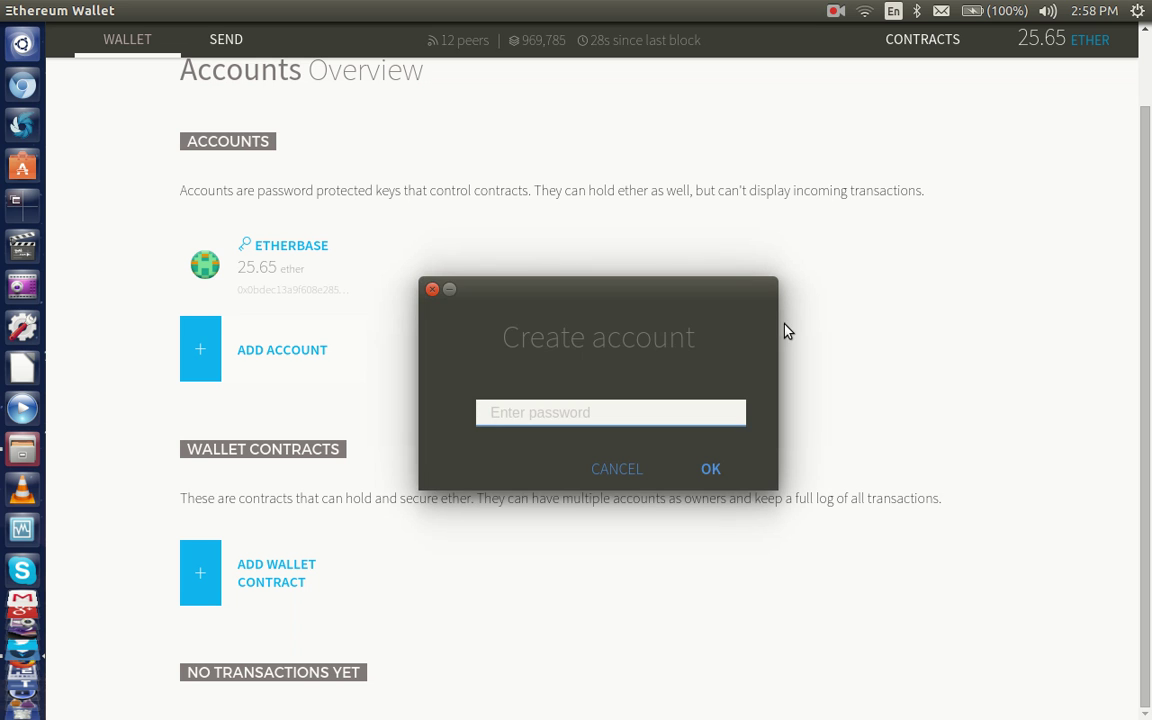
left_click(432, 289)
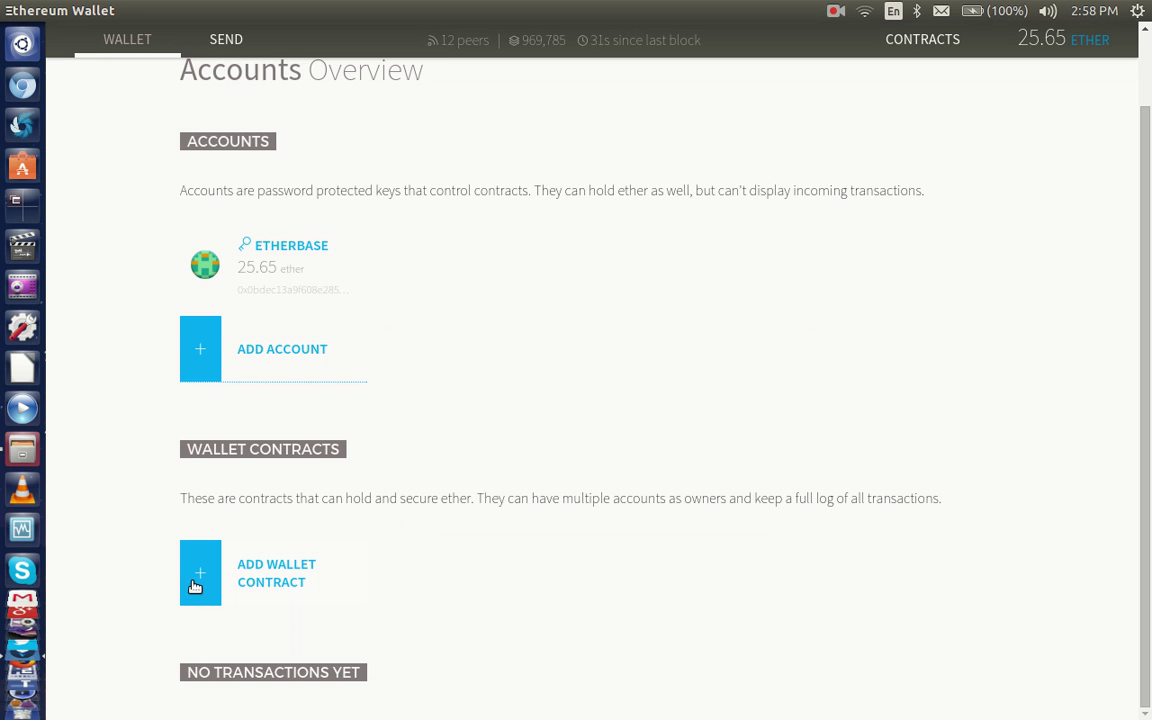
Open a new wallet contract form and select the multisignature type to examine its owner, daily limit and confirmation settings.
left_click(193, 585)
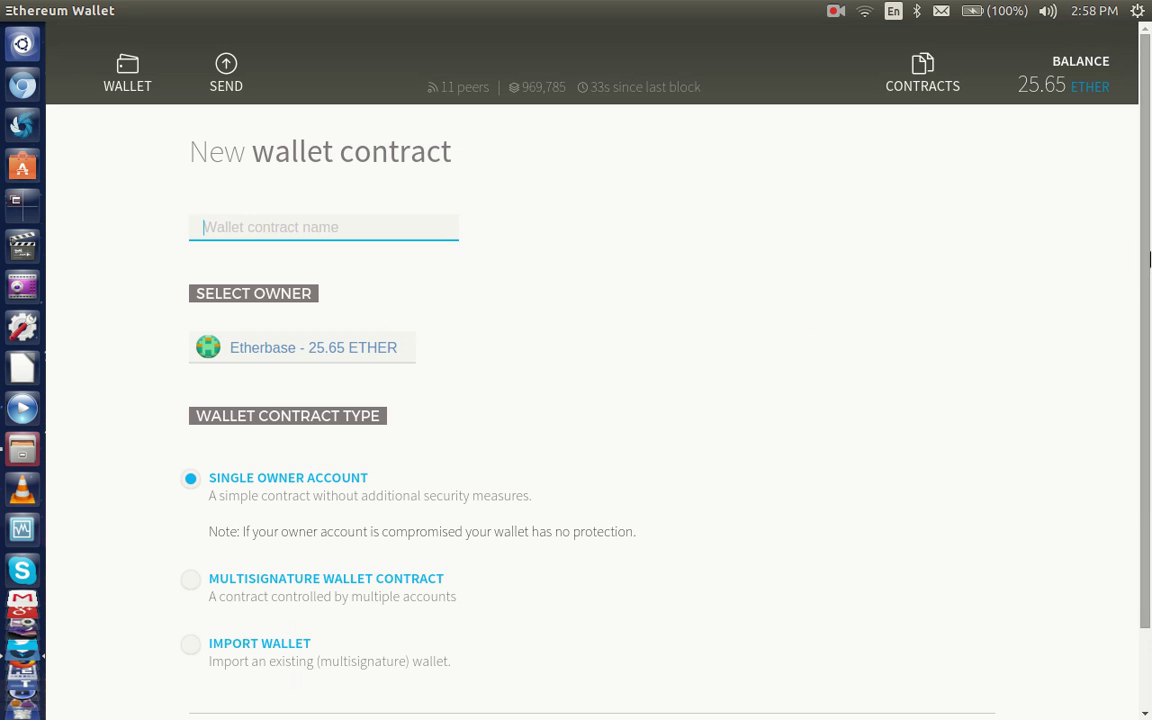
scroll(1149, 340, "down", 2)
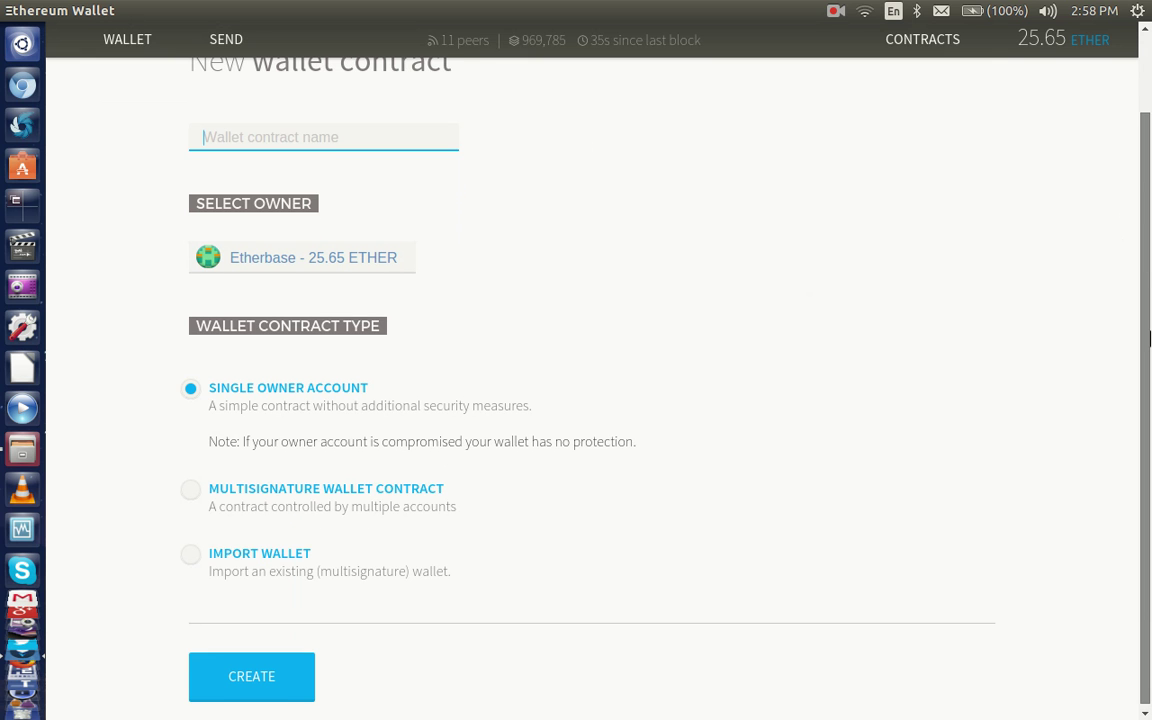
scroll(1149, 370, "down", 1)
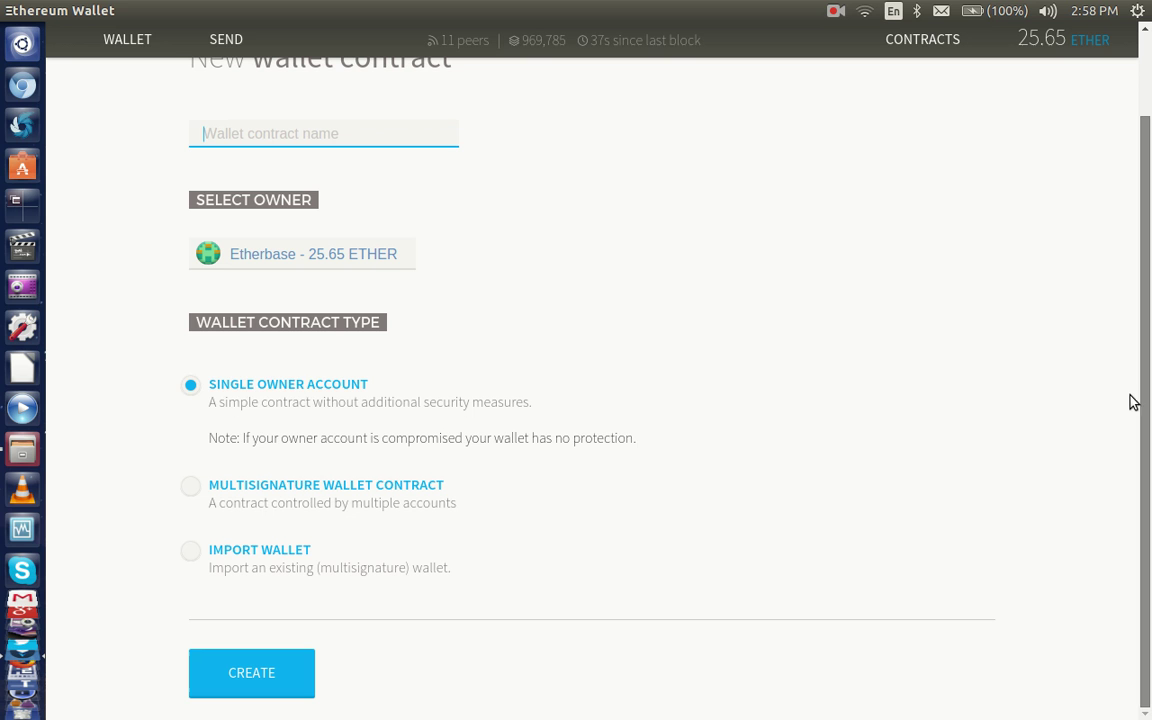
left_click(191, 486)
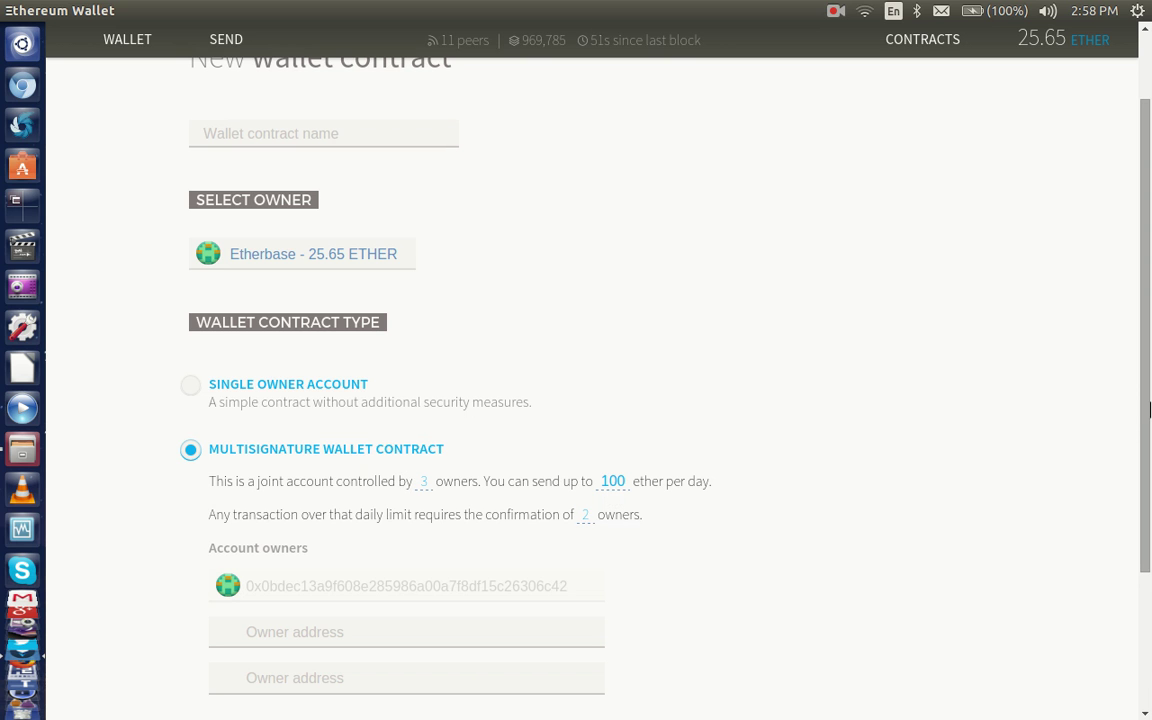
left_click_drag(1147, 410, 1149, 544)
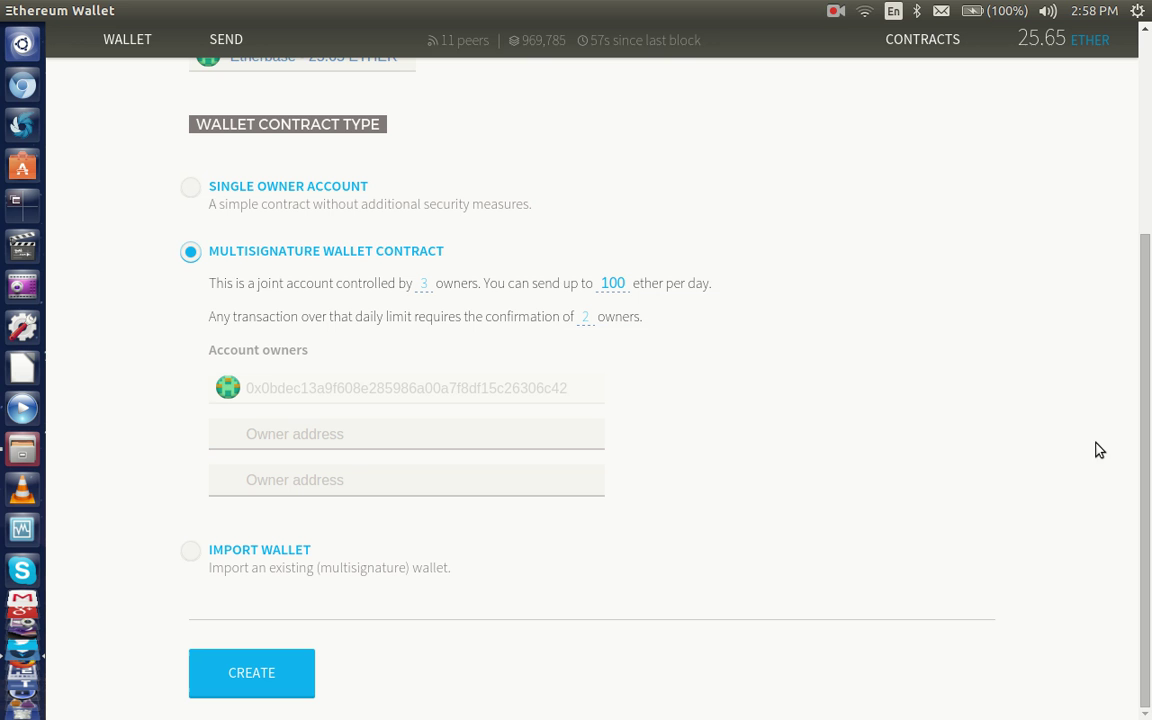
left_click_drag(1145, 458, 1142, 234)
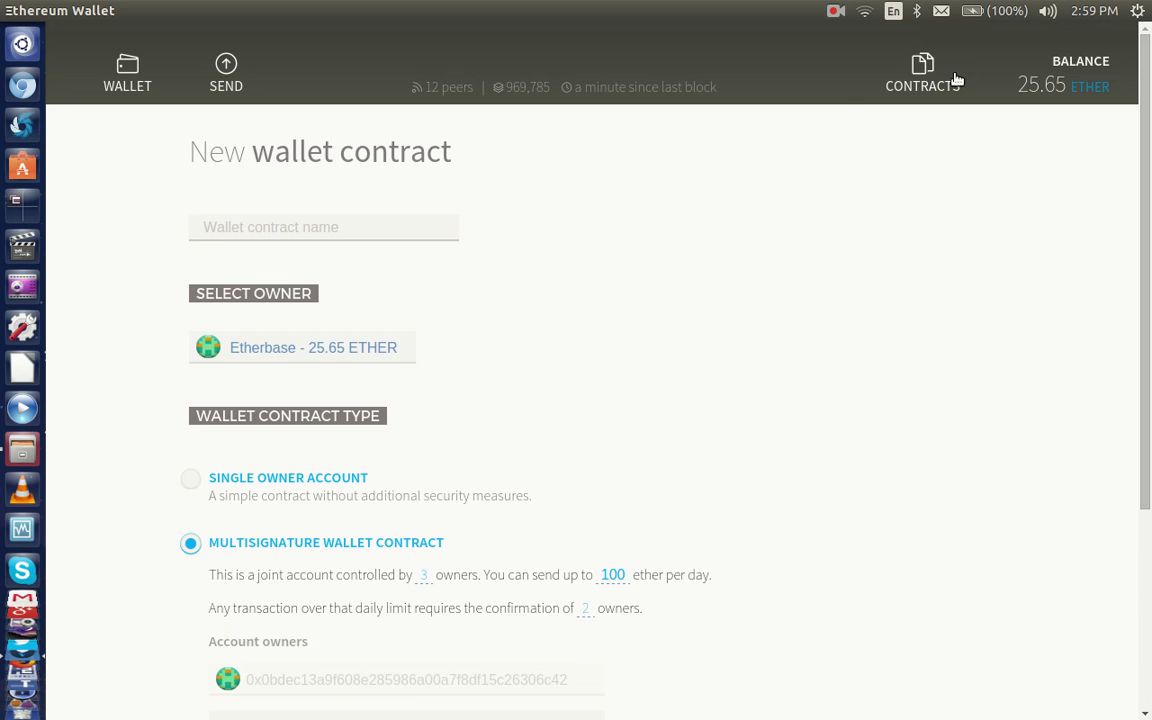
Open the form for deploying a new contract and examine its amount, Solidity source code and fee sections.
left_click(920, 72)
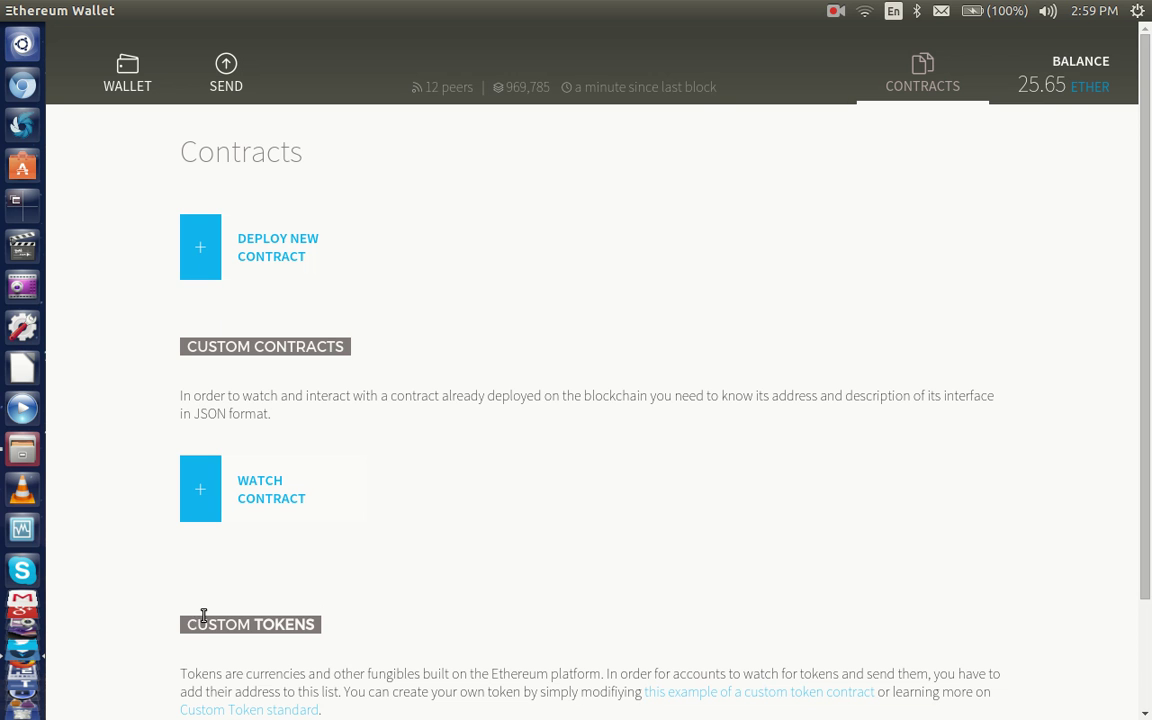
left_click_drag(1147, 231, 1146, 195)
left_click(187, 267)
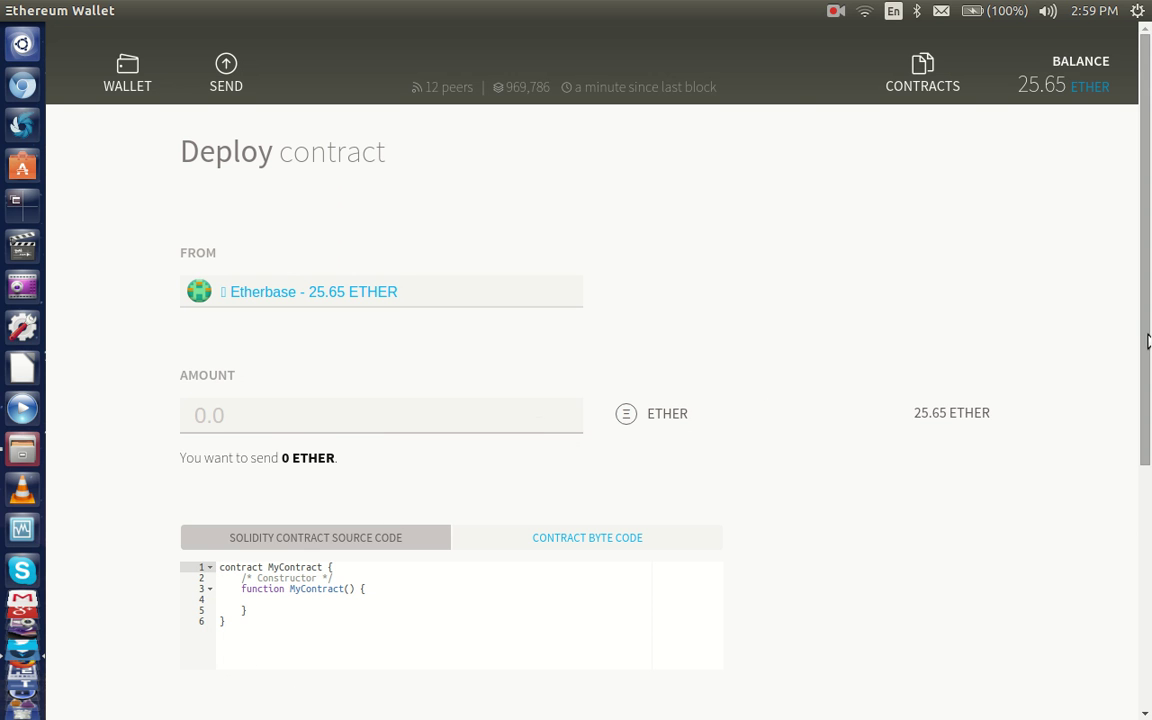
left_click_drag(1148, 342, 1148, 443)
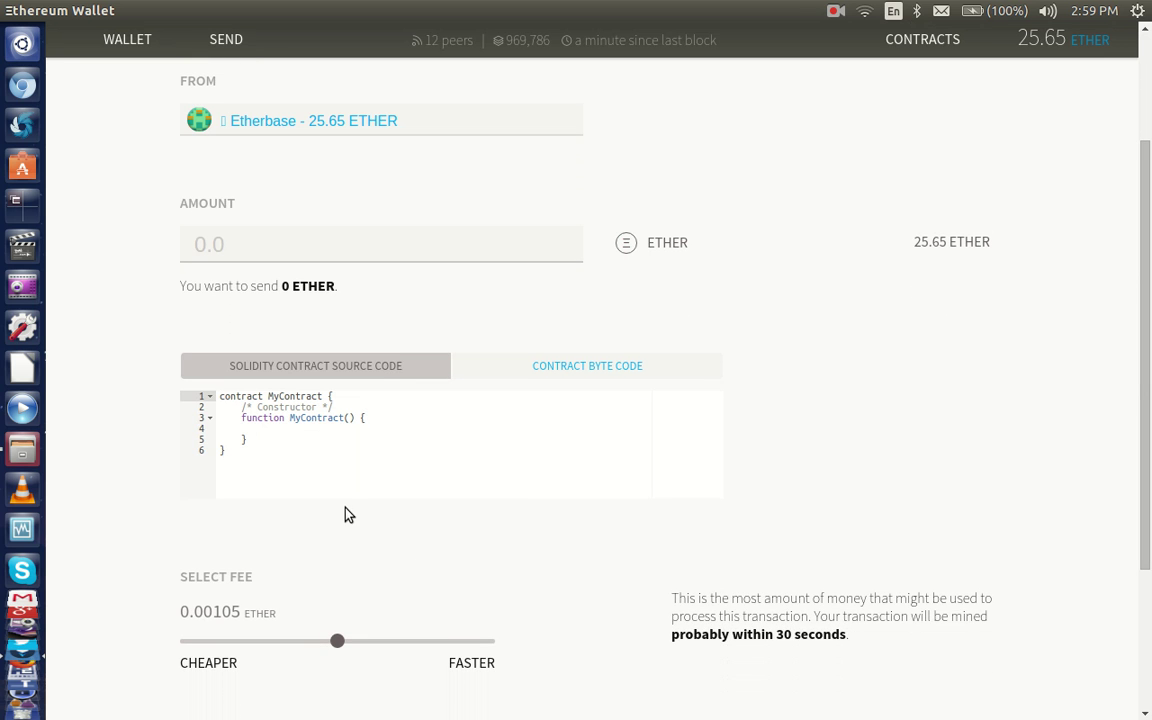
left_click_drag(1148, 379, 1148, 467)
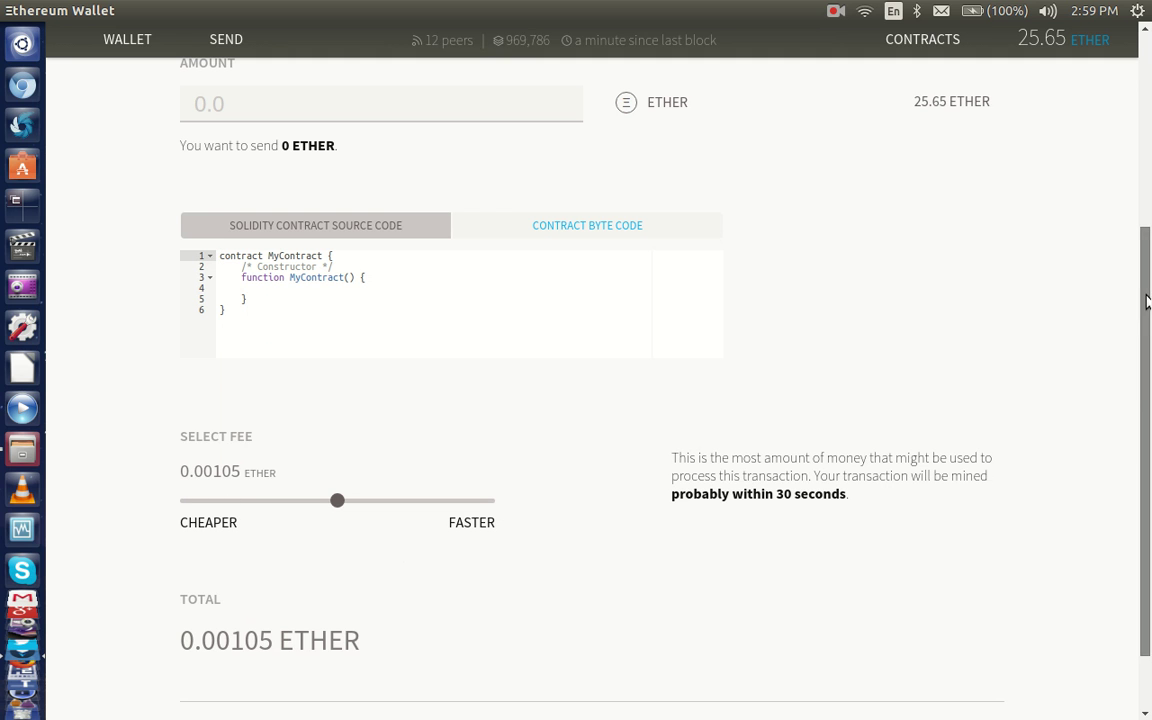
left_click_drag(1148, 305, 1146, 393)
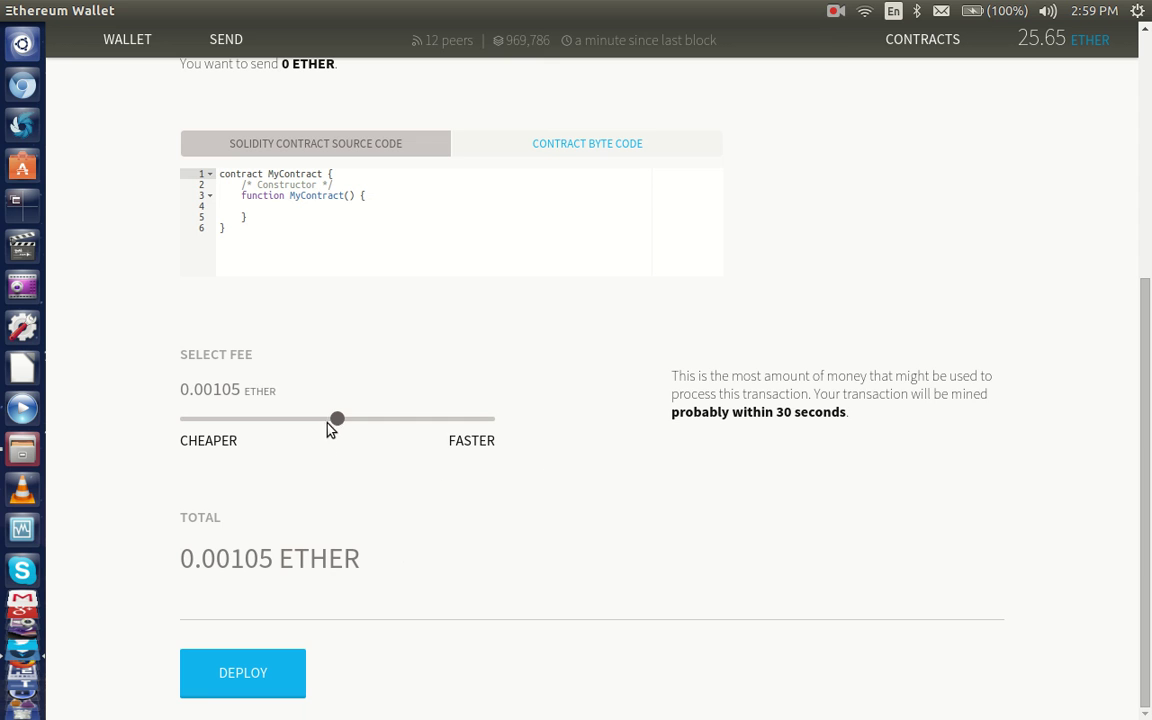
Try a faster deployment fee of 0.00169104 ether and set it back to 0.00105 ether.
left_click_drag(335, 422, 492, 440)
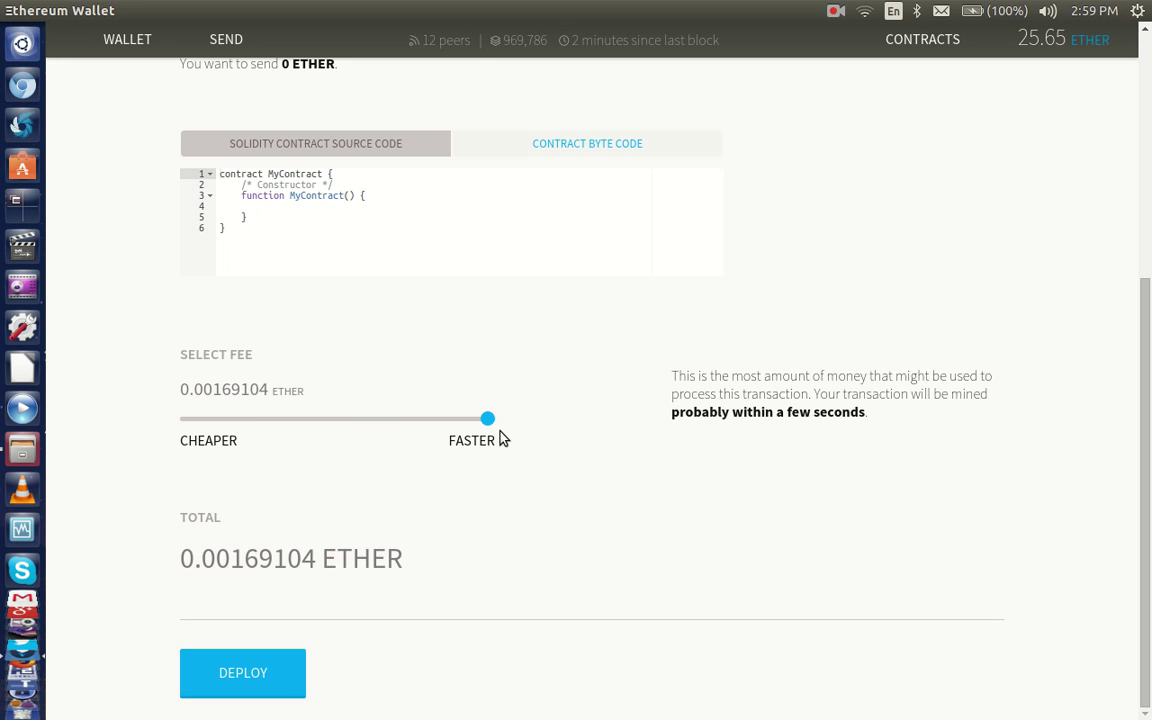
left_click_drag(503, 439, 350, 440)
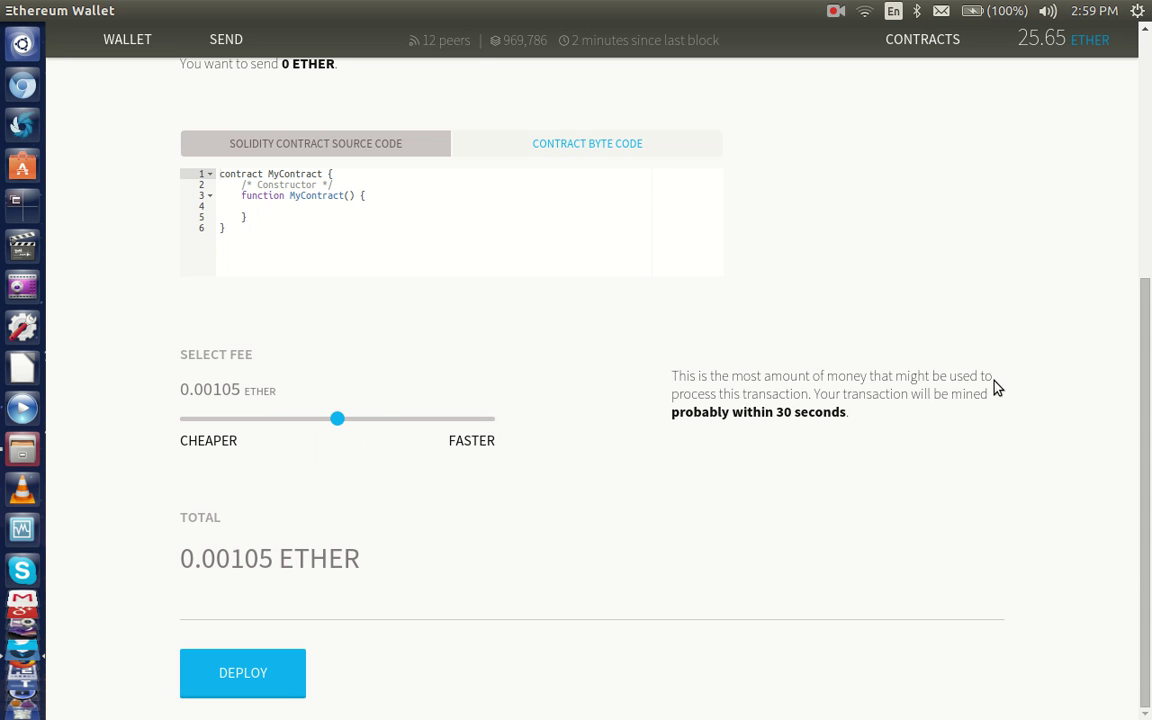
left_click_drag(1147, 397, 1147, 147)
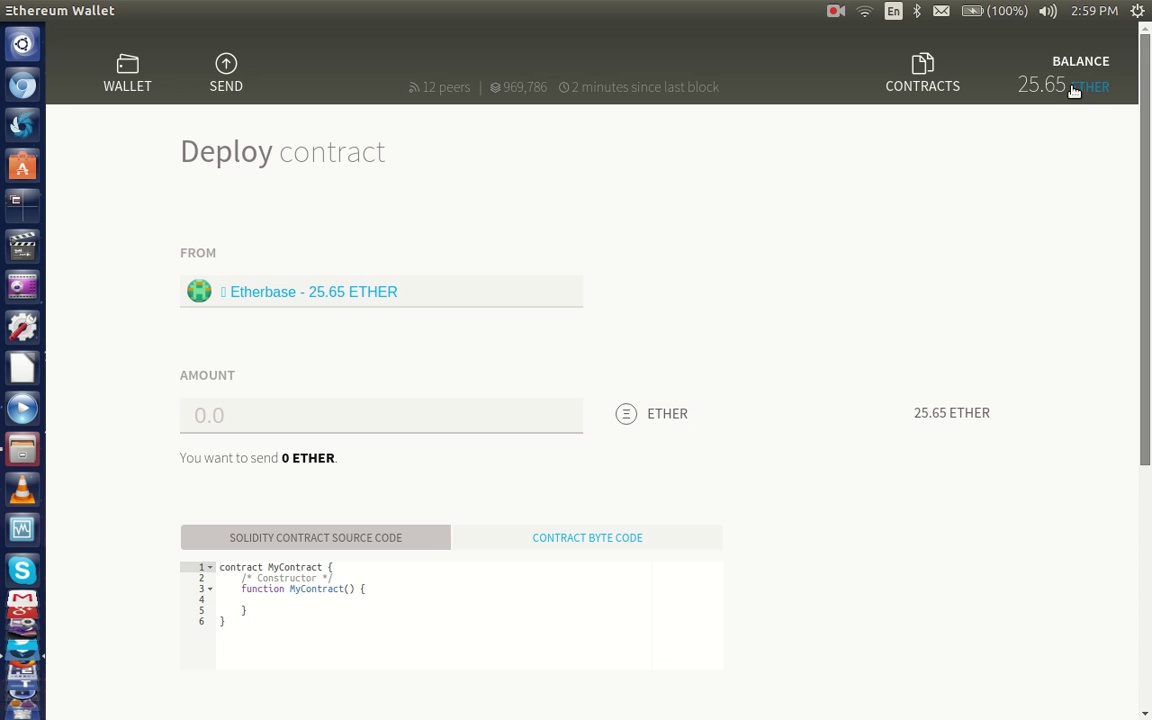
Return to the contracts overview, open the Watch contract form to view its fields, and cancel it.
left_click(918, 82)
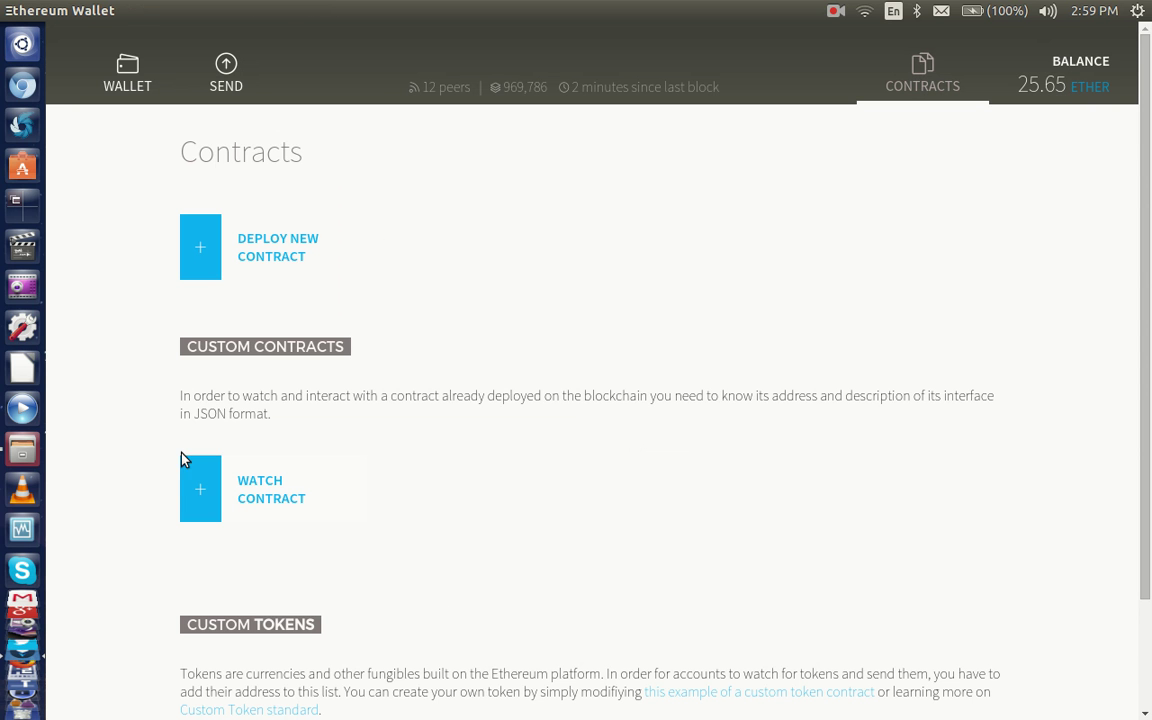
left_click(204, 470)
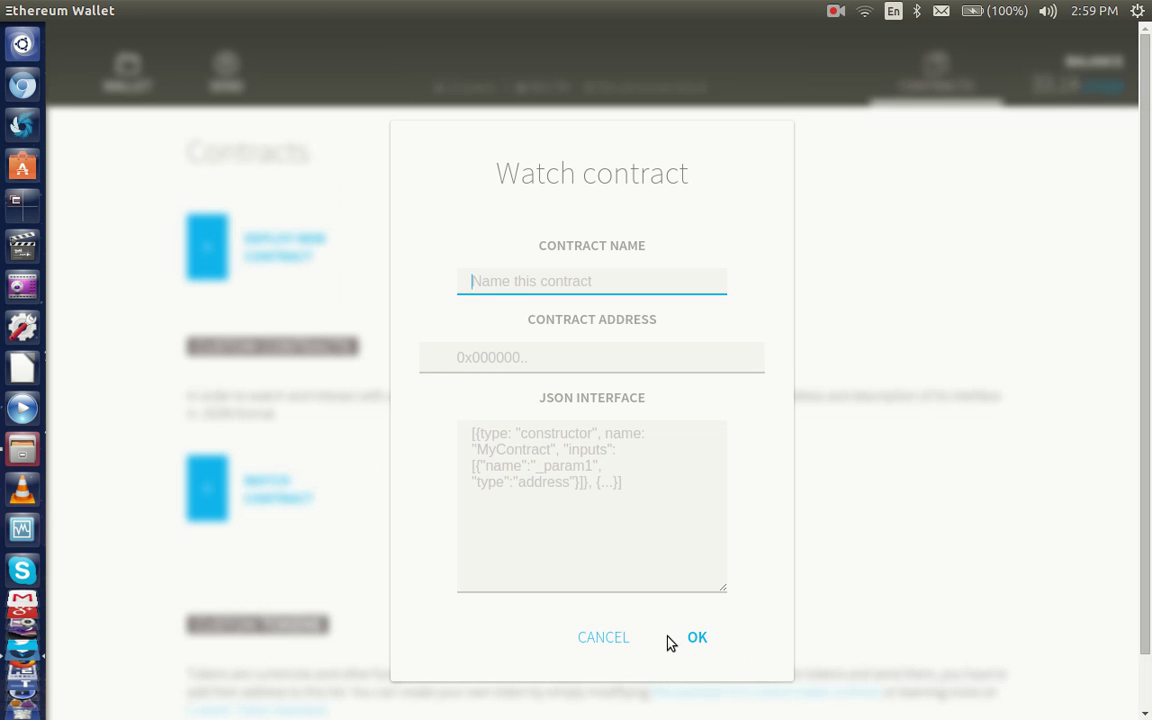
left_click(597, 640)
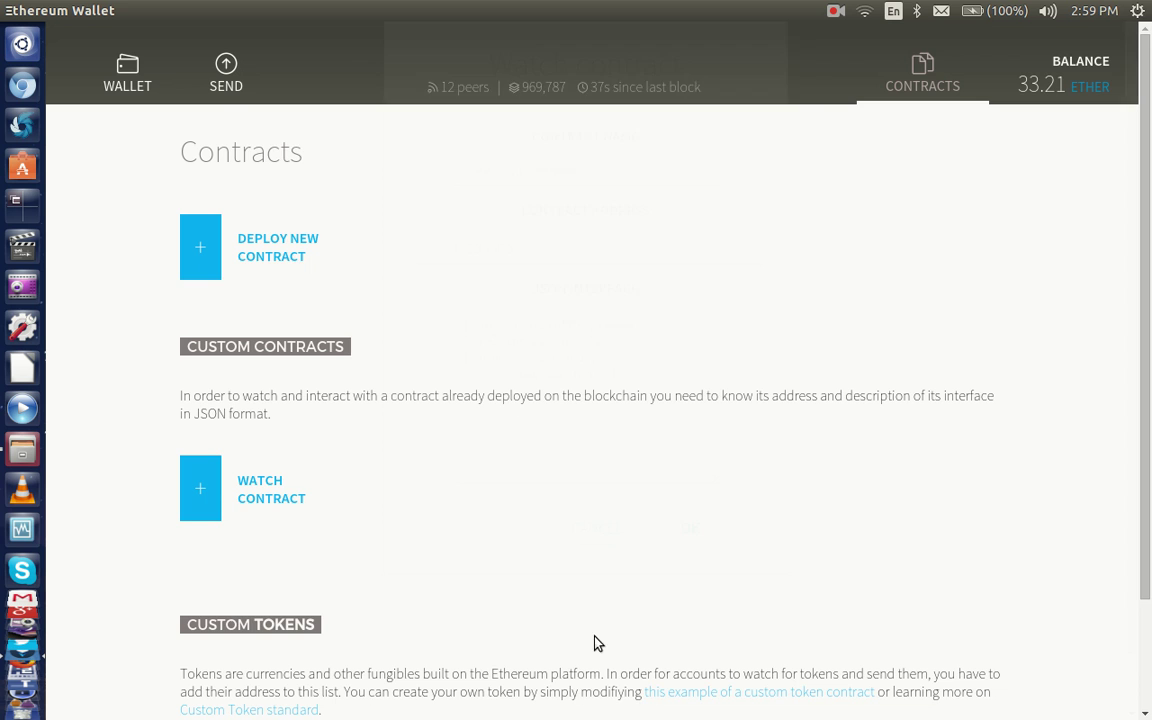
Open the Add token form for custom tokens to view its address, name, symbol and decimals fields, and cancel it.
scroll(1131, 396, "down", 2)
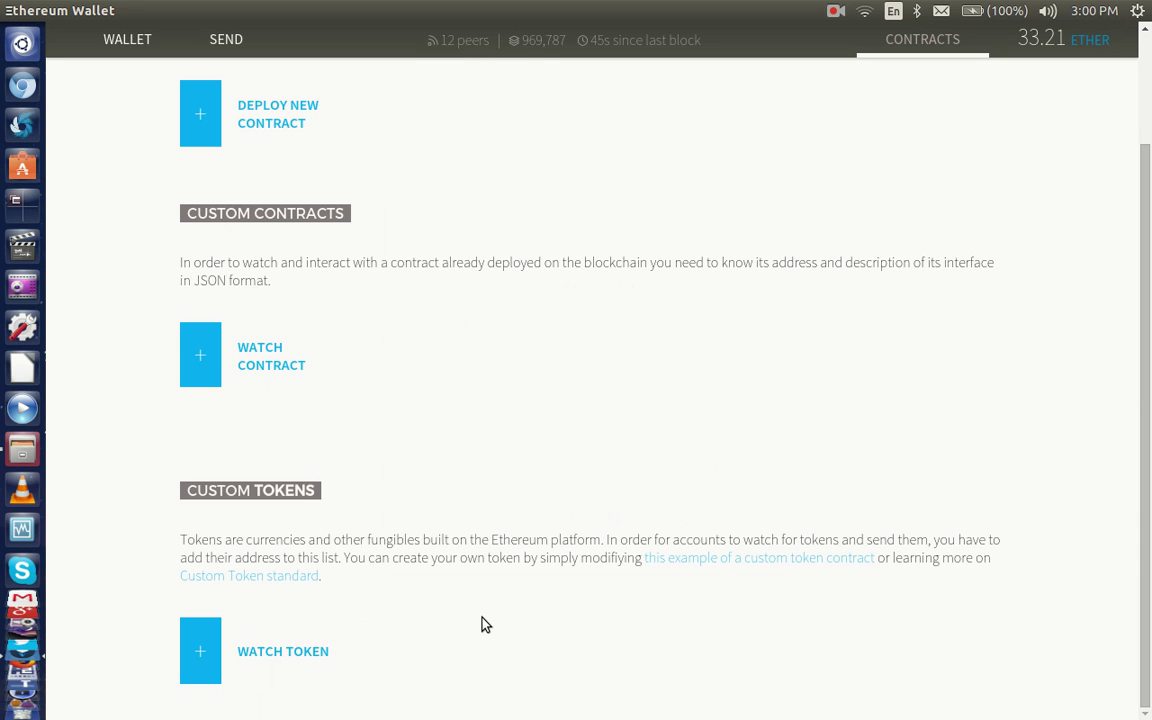
left_click(198, 645)
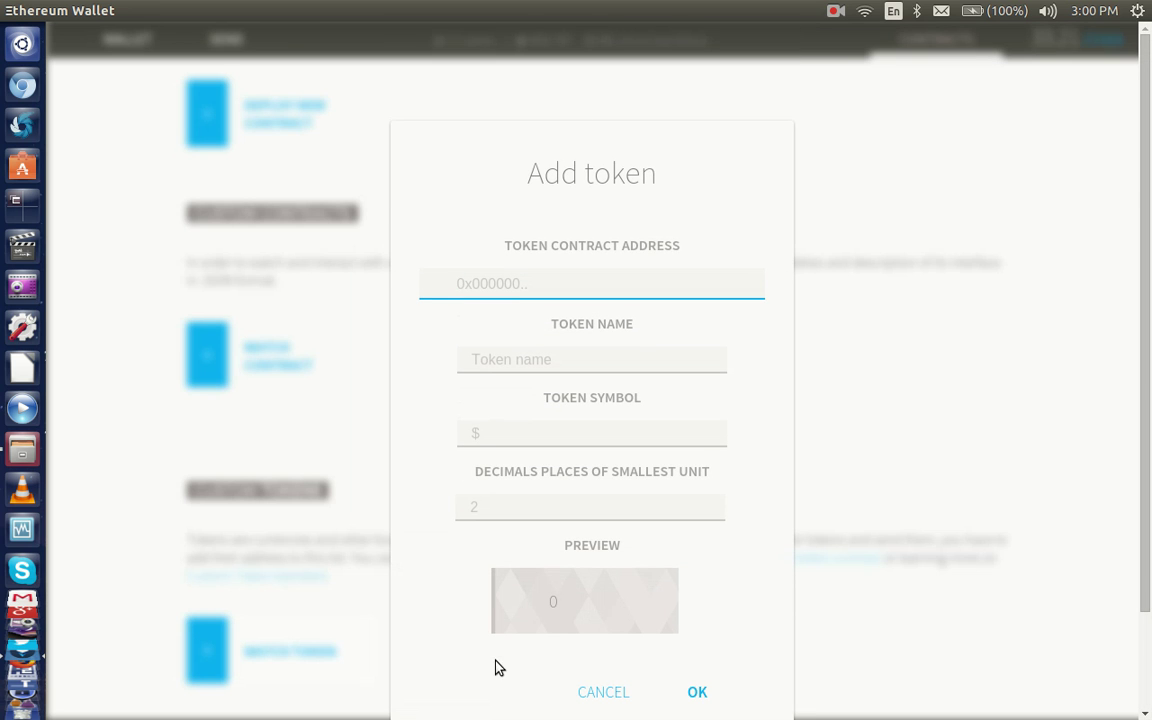
left_click(601, 700)
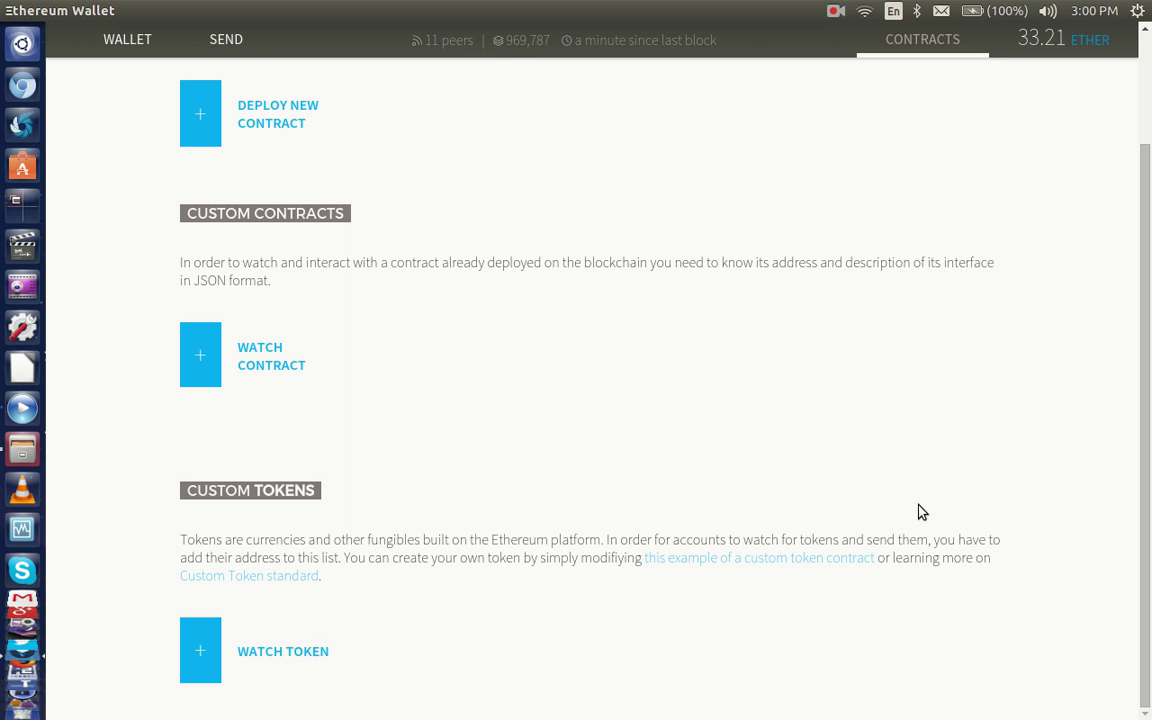
scroll(1143, 508, "up", 3)
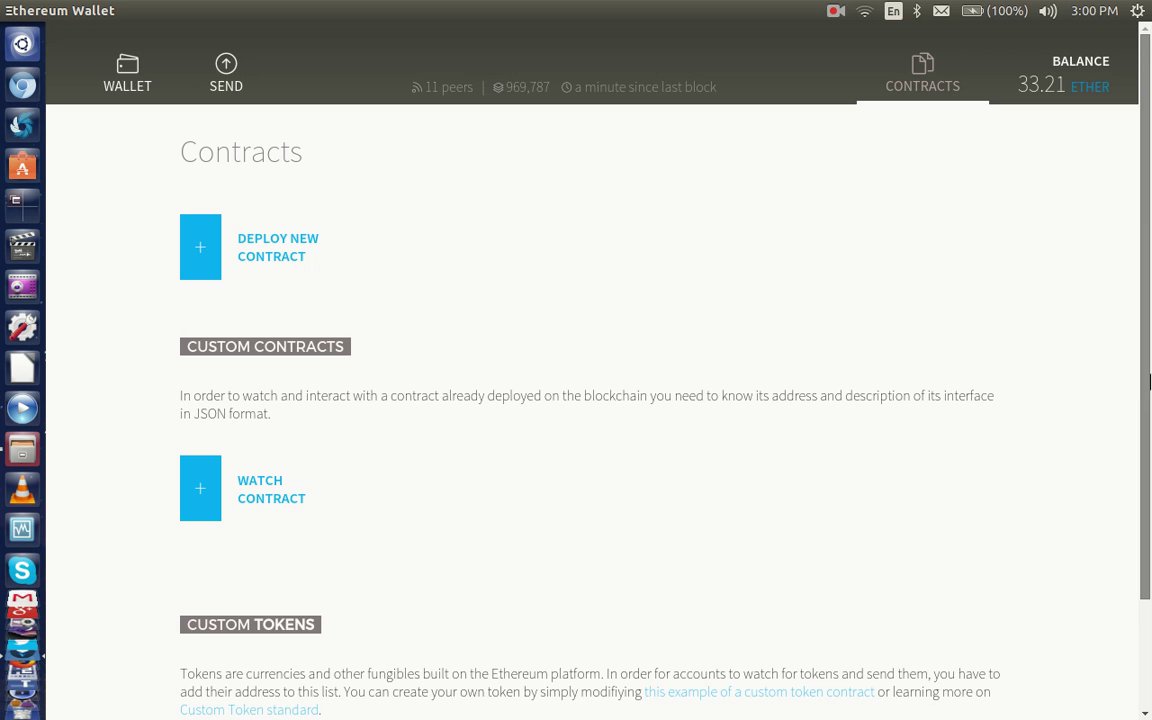
Review the accounts overview with its wallet contracts and transactions sections, and revisit the contracts overview.
left_click(117, 73)
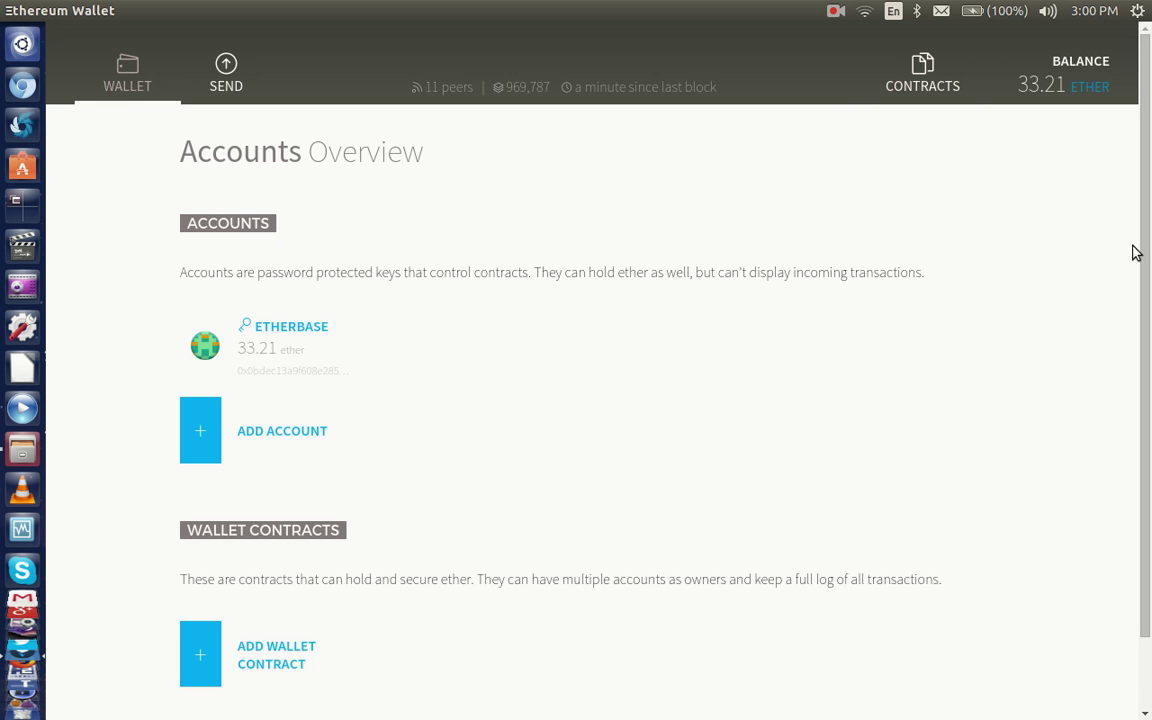
scroll(1148, 318, "down", 2)
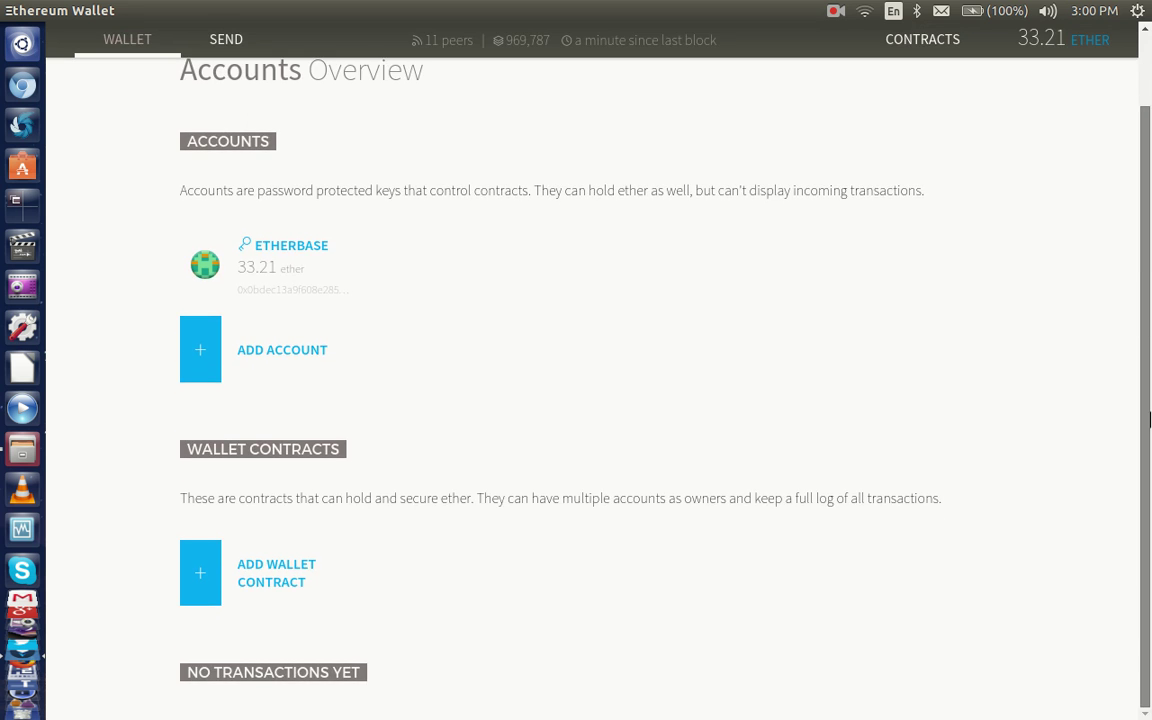
scroll(1139, 357, "up", 2)
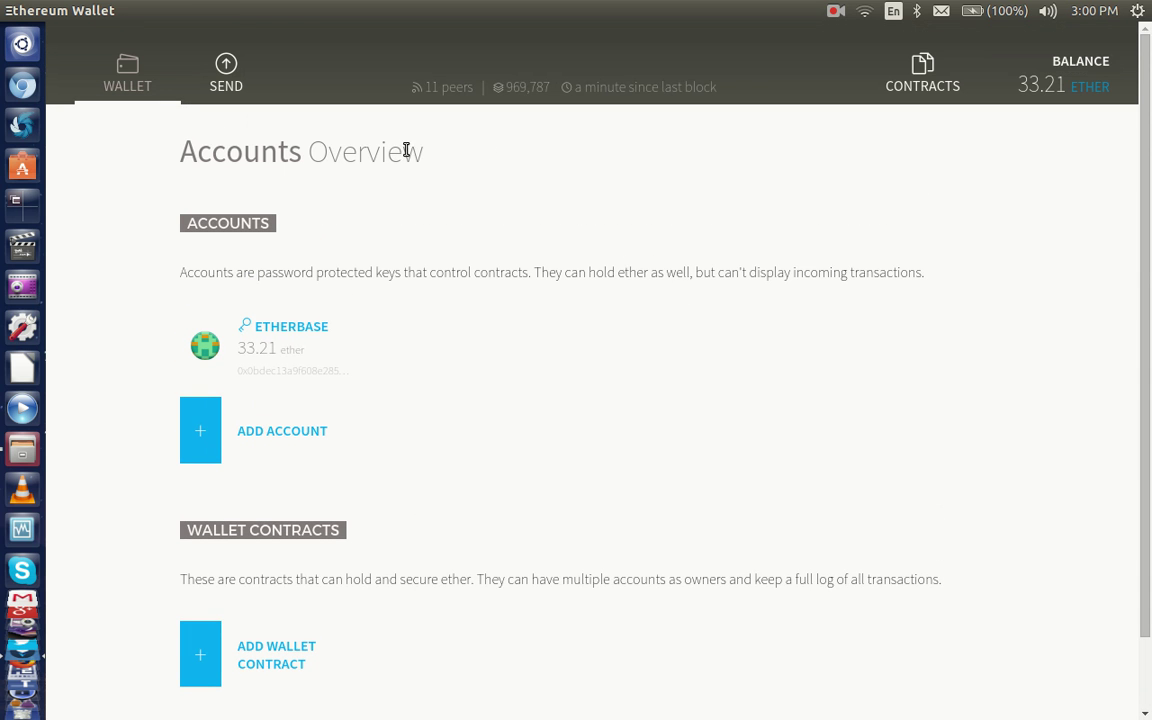
left_click(919, 76)
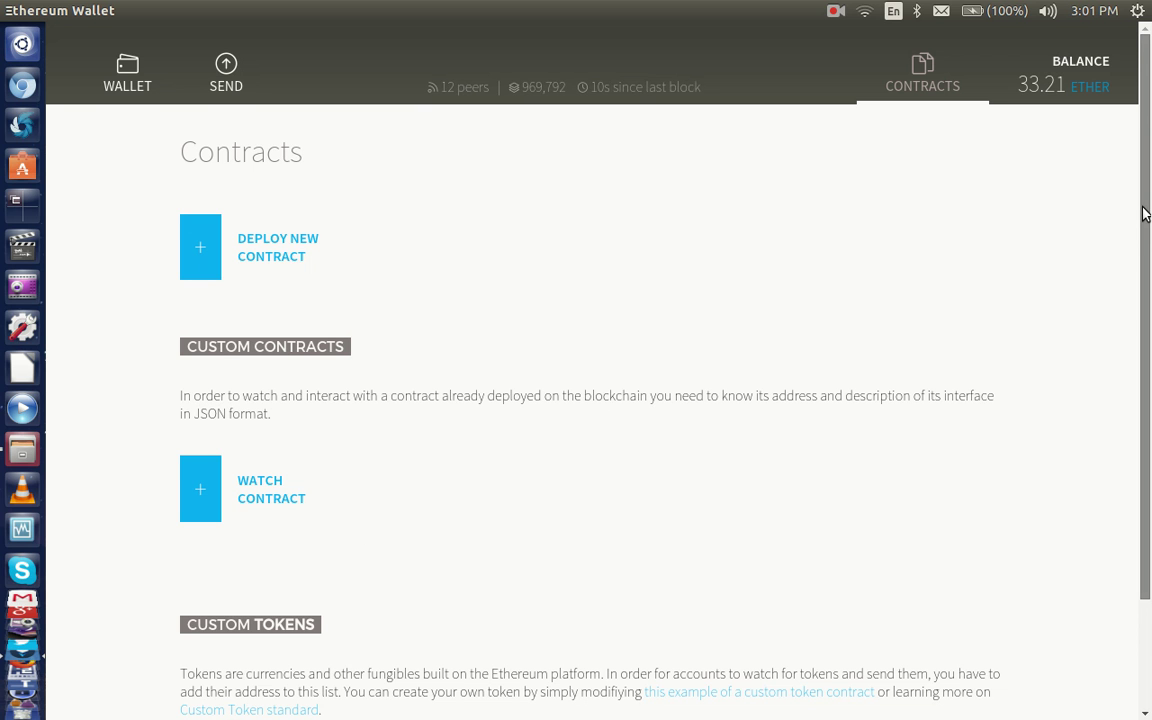
left_click_drag(1144, 218, 993, 93)
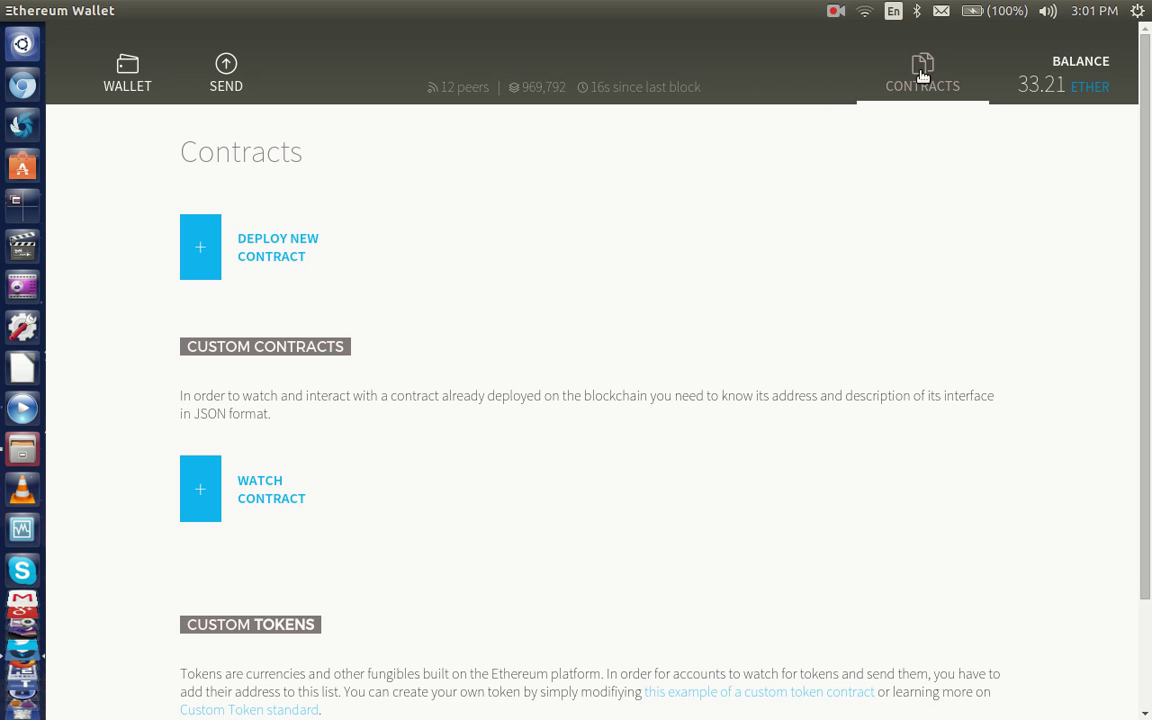
Go back to the accounts overview and open a new wallet contract form to review the available contract types.
left_click(125, 98)
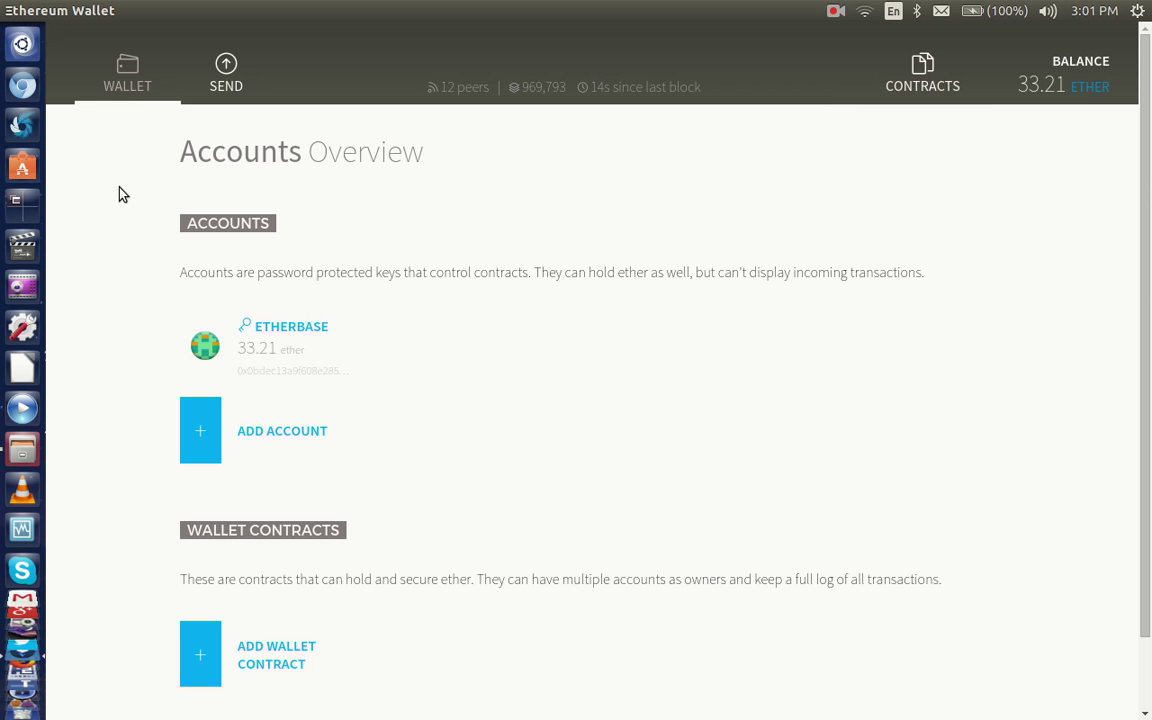
left_click_drag(1143, 295, 1148, 420)
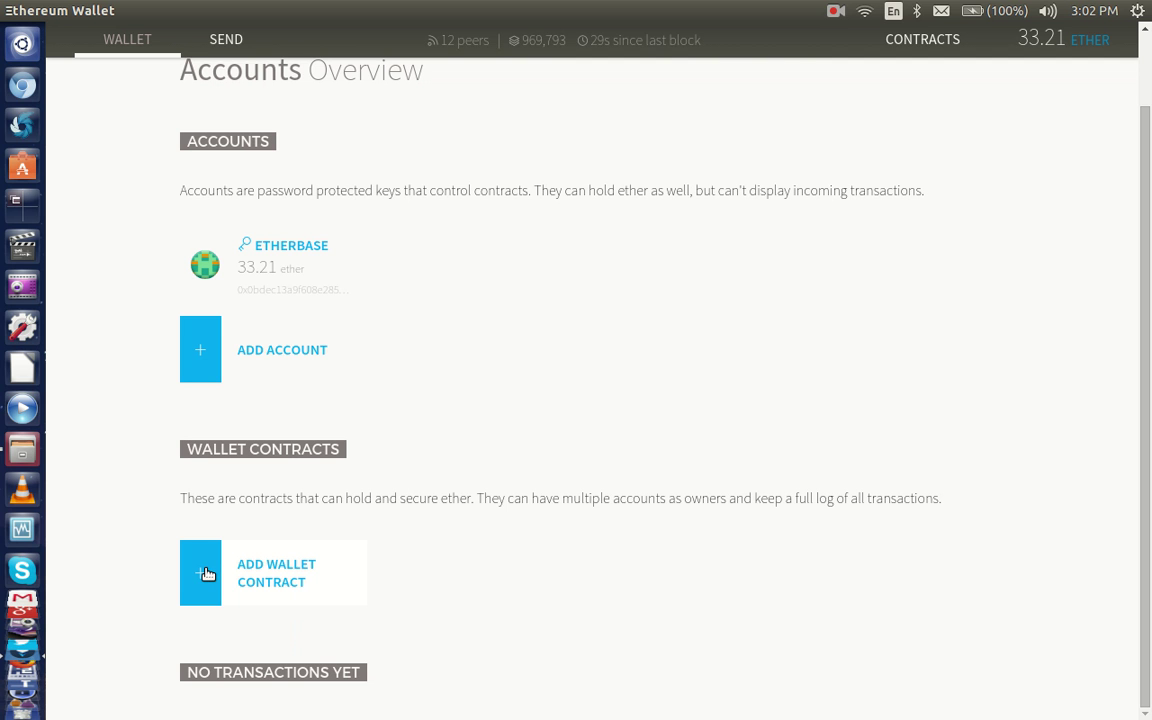
left_click(207, 573)
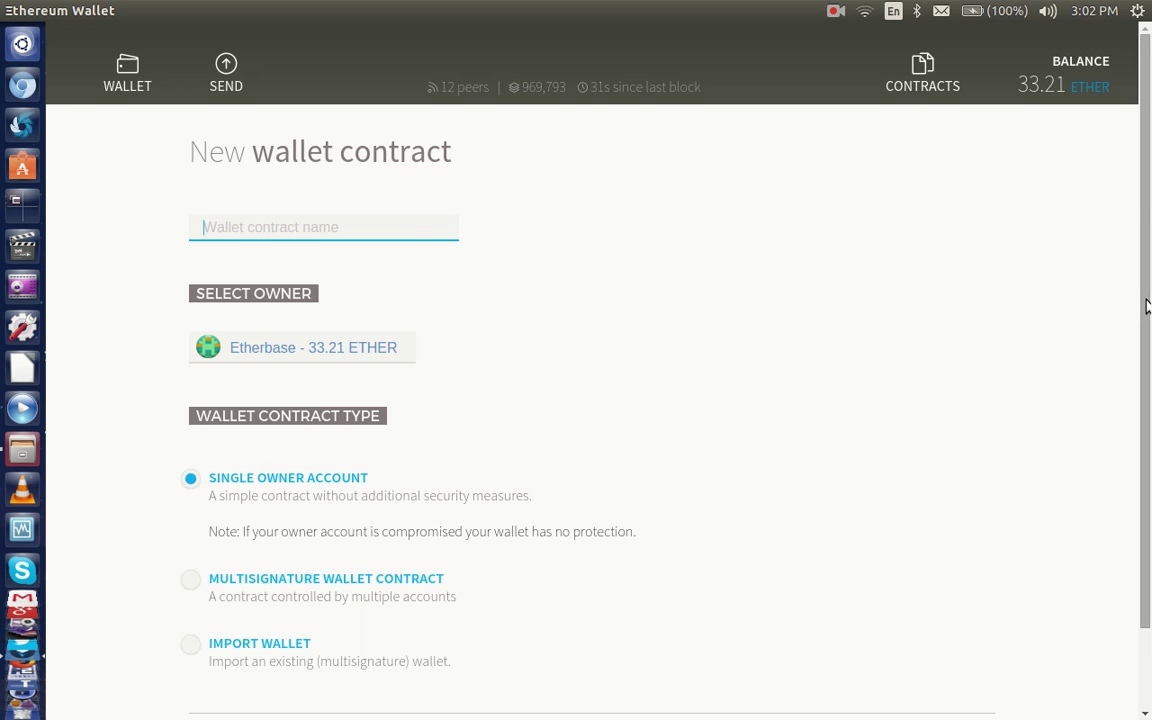
left_click_drag(1143, 307, 1140, 384)
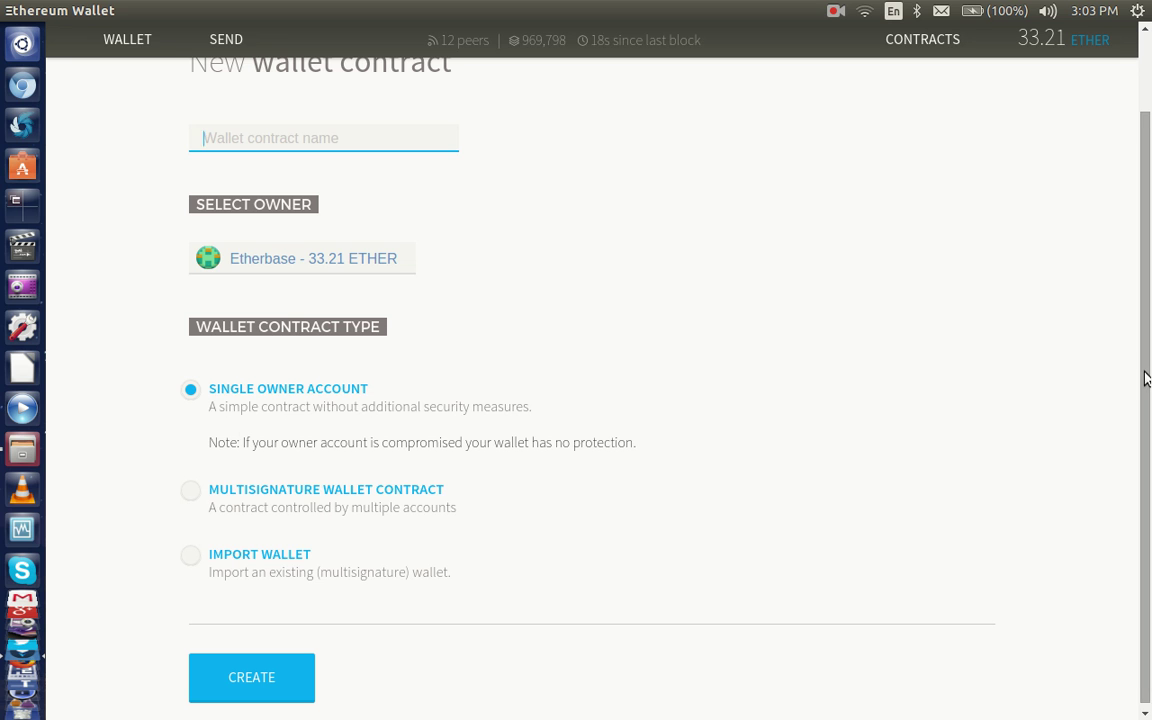
left_click_drag(1144, 381, 1134, 293)
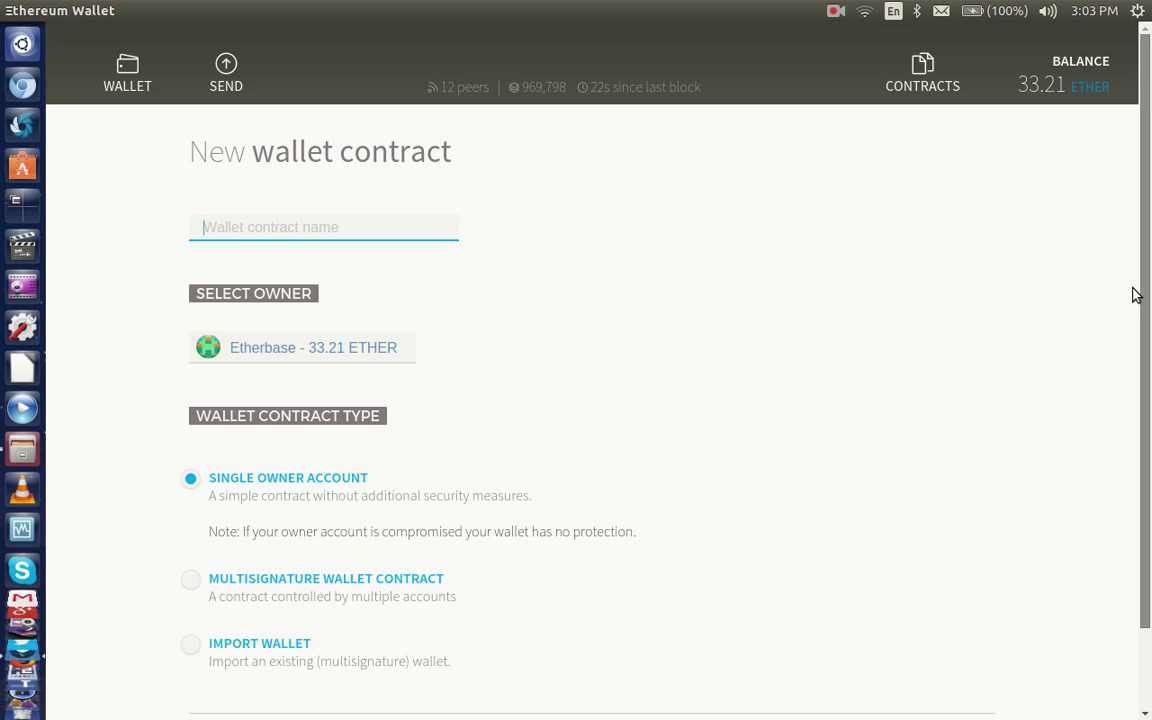
Return to the accounts overview and open the details of the Etherbase account.
left_click(123, 72)
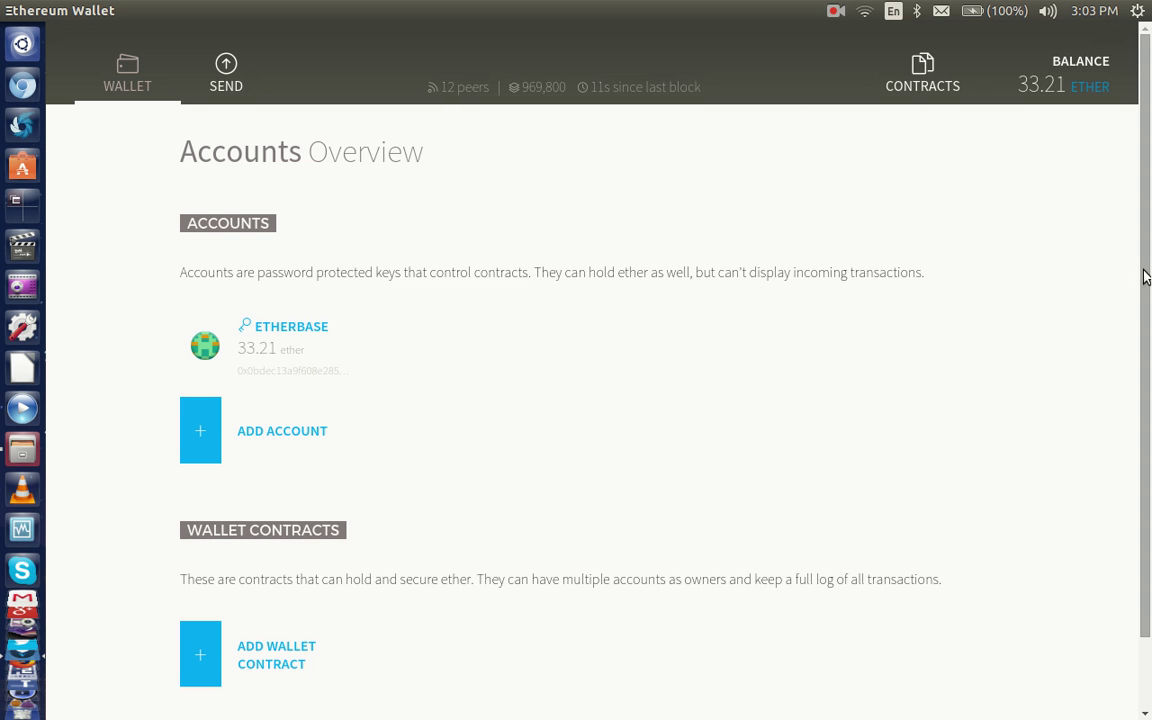
left_click_drag(1148, 283, 1144, 252)
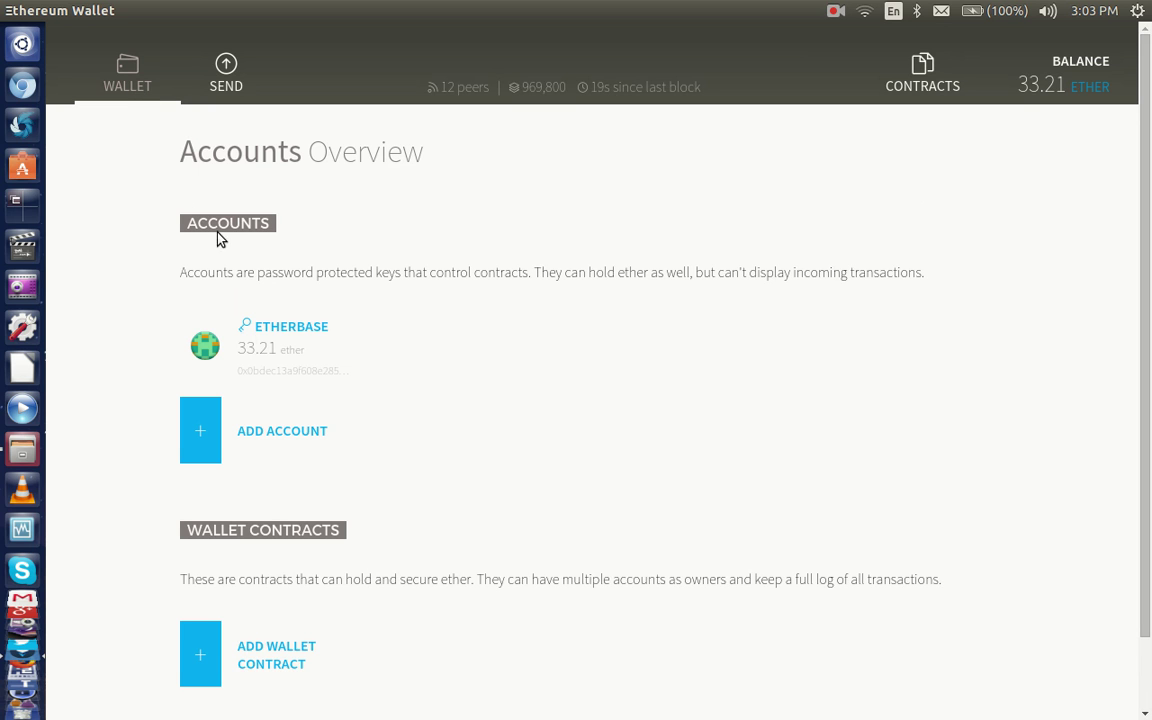
left_click(295, 334)
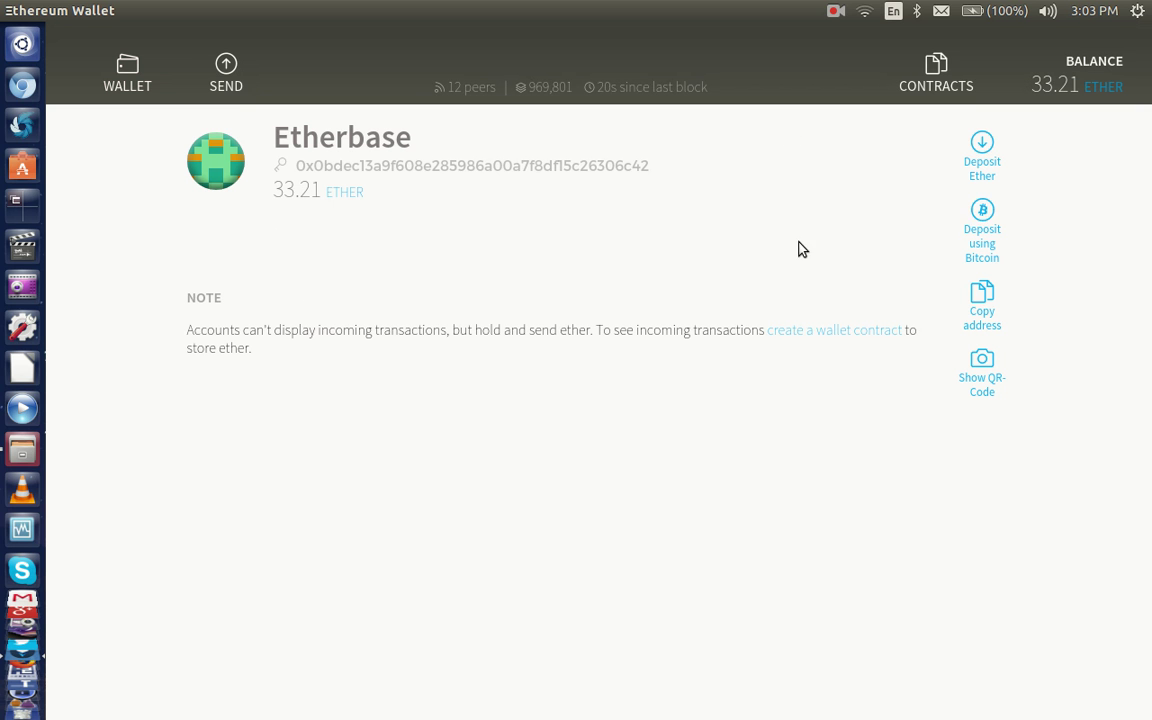
View the Bitcoin deposit form for the Etherbase account, close it, and display the account's QR code.
left_click(985, 228)
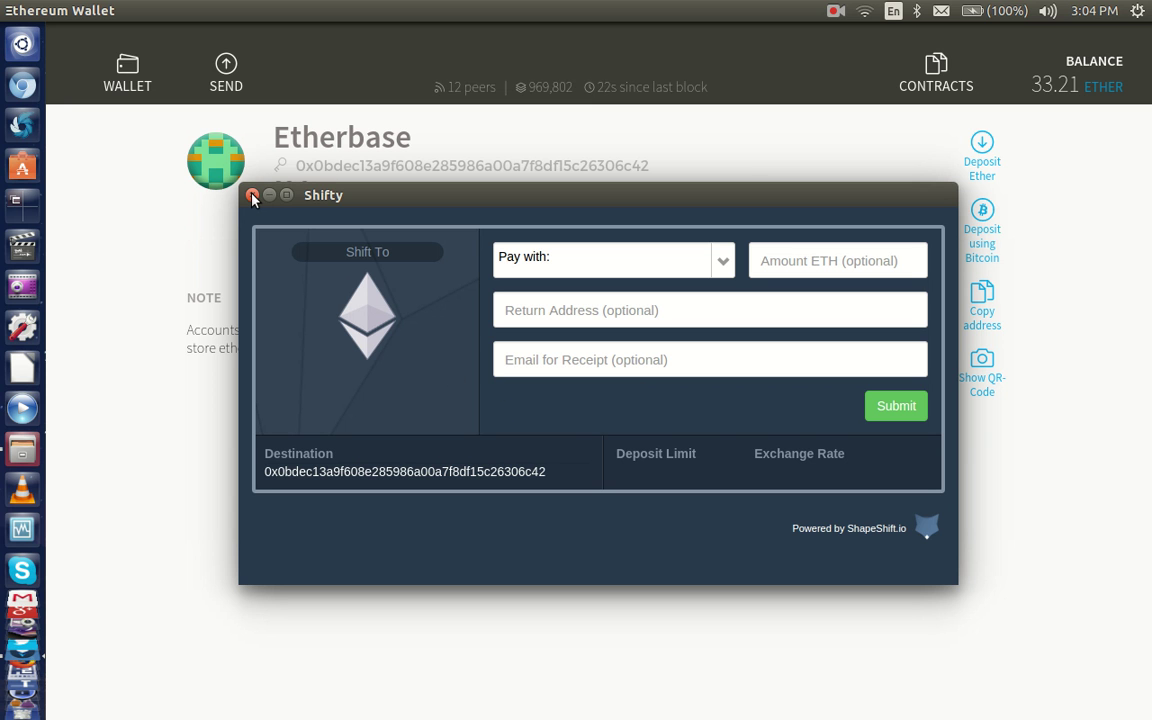
left_click(252, 196)
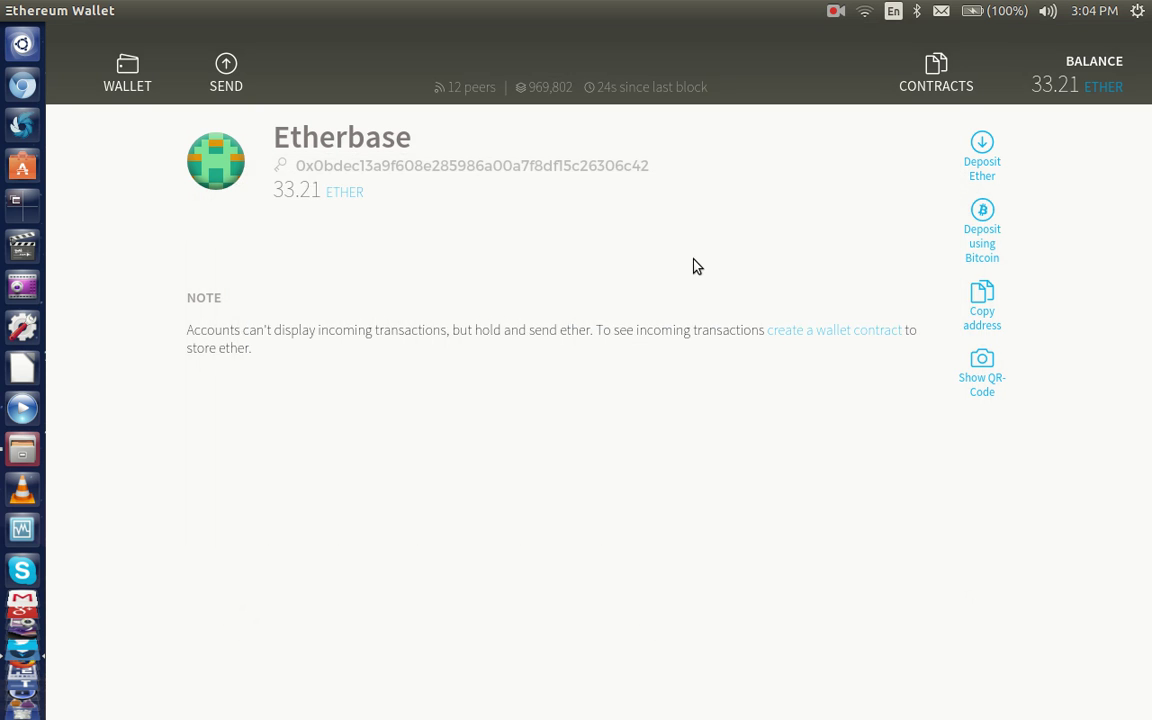
left_click(982, 365)
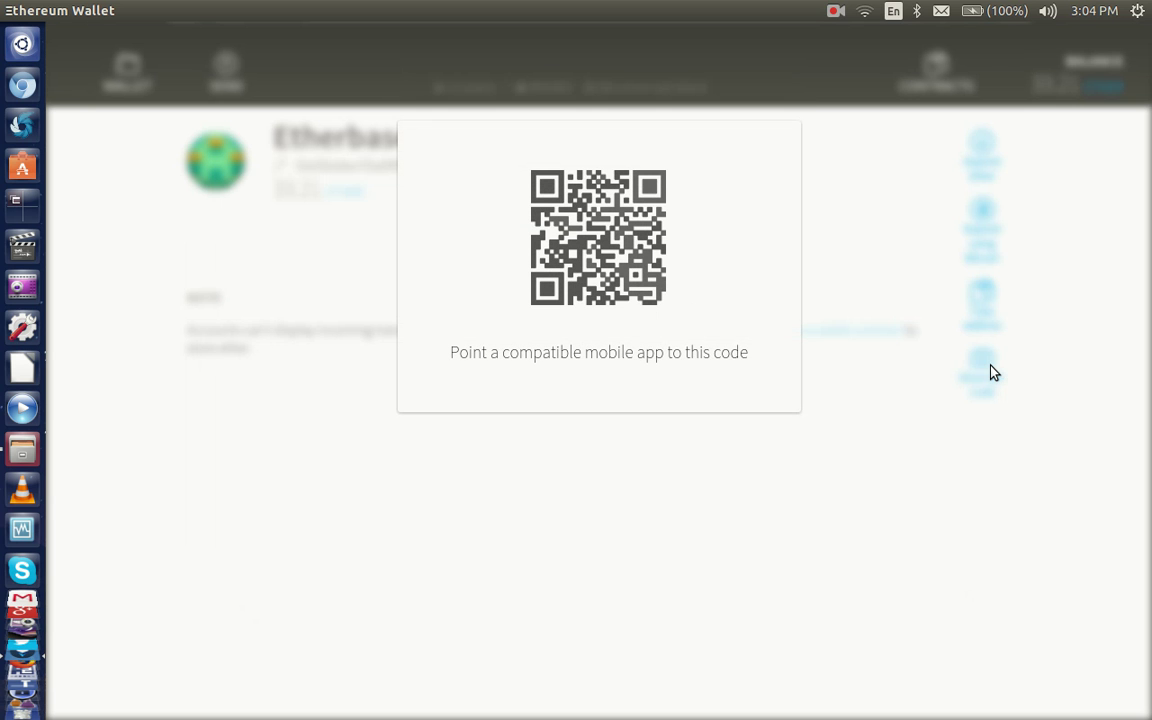